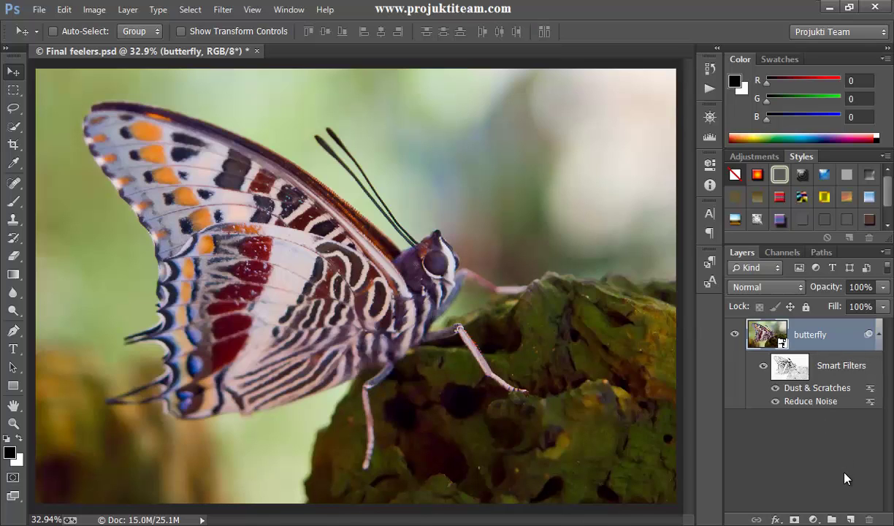
# - Add a new empty layer above the butterfly layer and convert it to a smart object
pyautogui.click(850, 517)
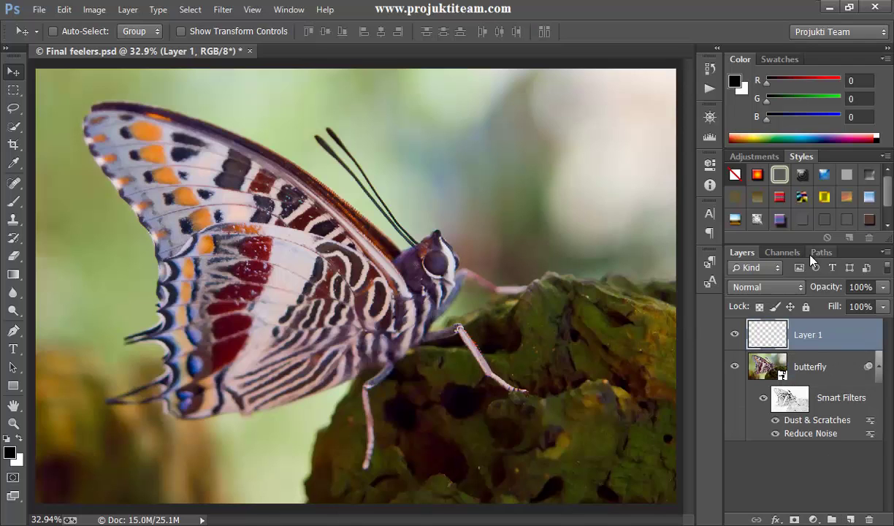
pyautogui.rightClick(855, 341)
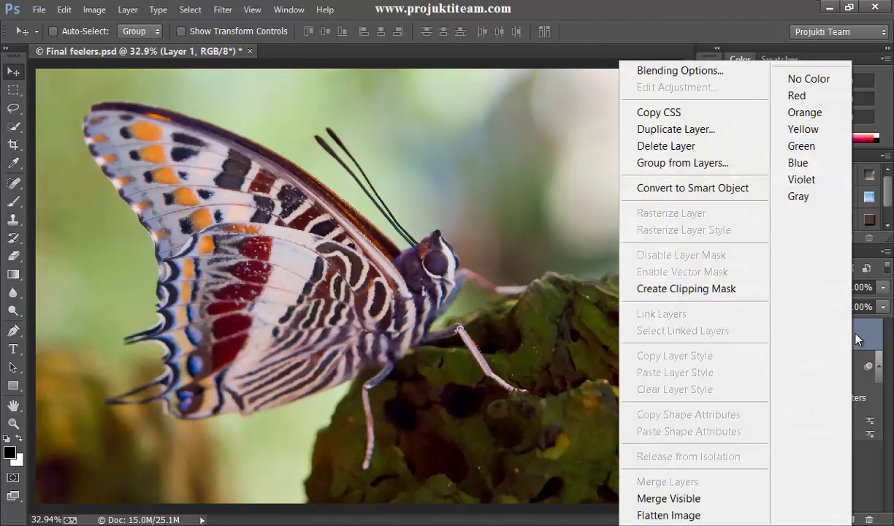
pyautogui.click(699, 187)
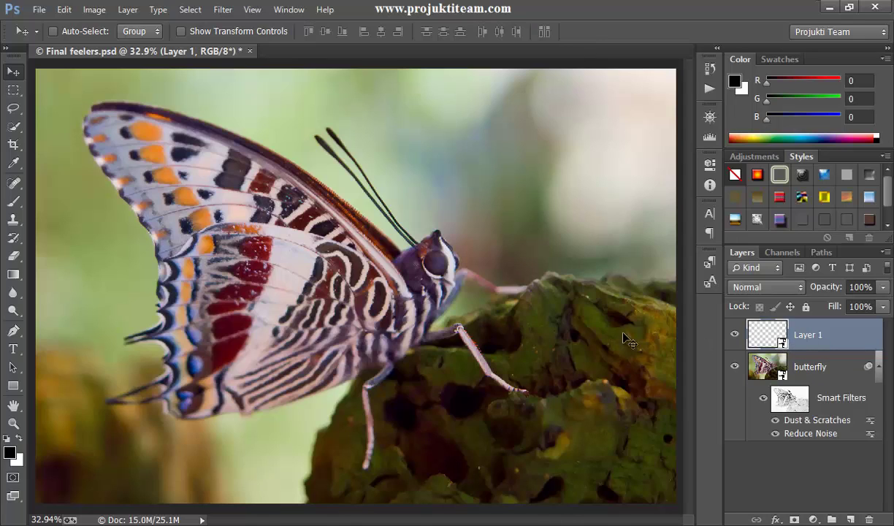
# - Rename the new smart object layer as oil painting
pyautogui.doubleClick(809, 335)
pyautogui.write('oil painting')
pyautogui.press('Return')
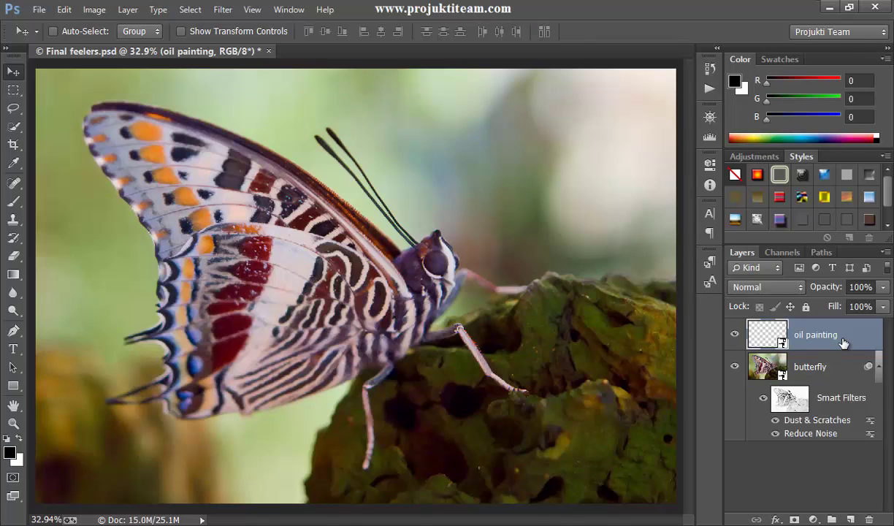
# - Render Clouds as a smart filter on the oil painting layer and regenerate the cloud pattern twice
pyautogui.click(226, 12)
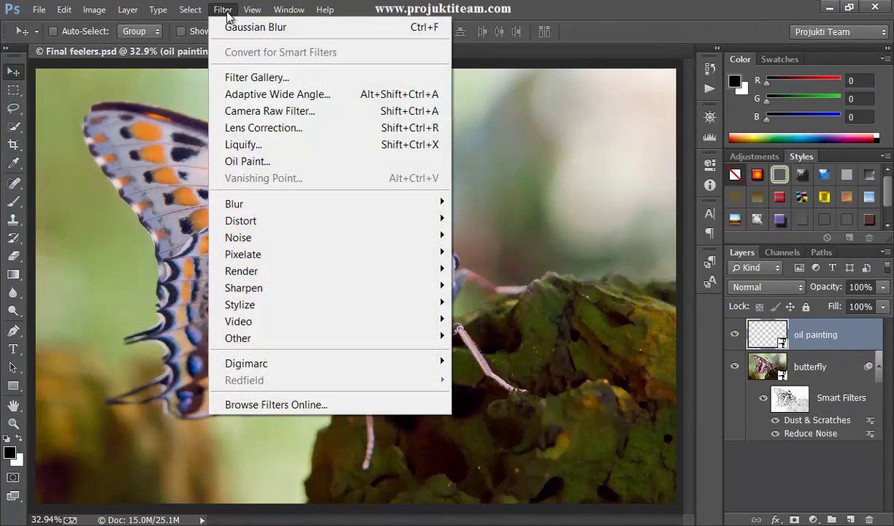
pyautogui.moveTo(278, 272)
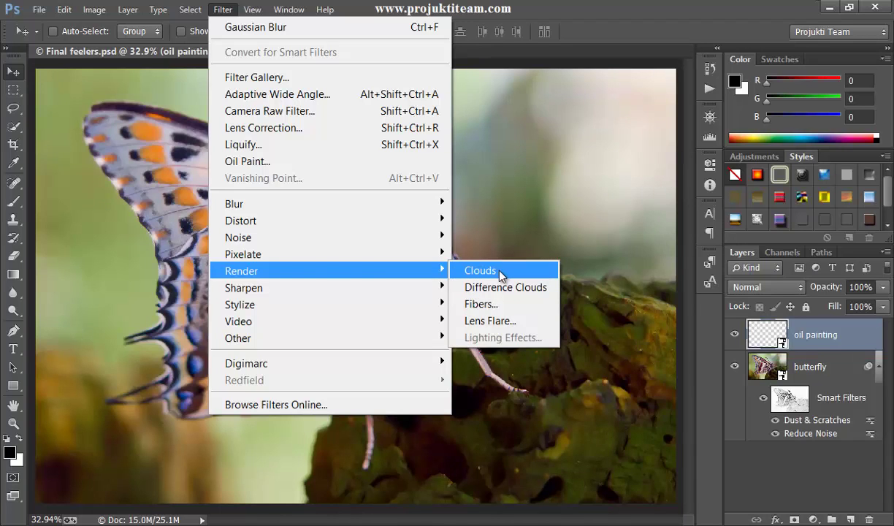
pyautogui.click(500, 271)
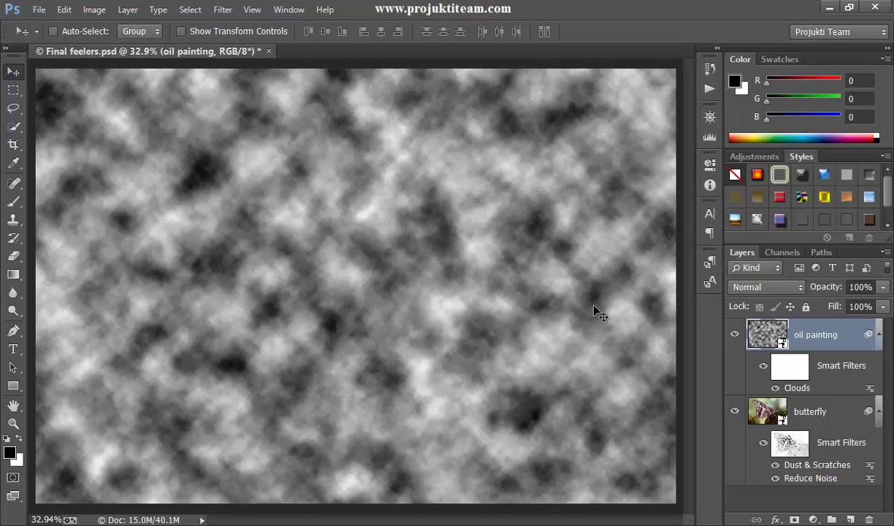
pyautogui.doubleClick(796, 389)
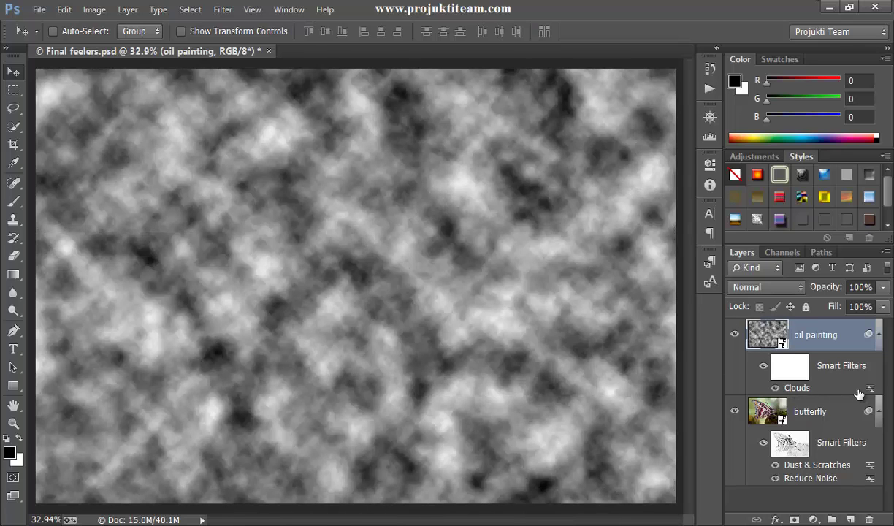
pyautogui.doubleClick(796, 390)
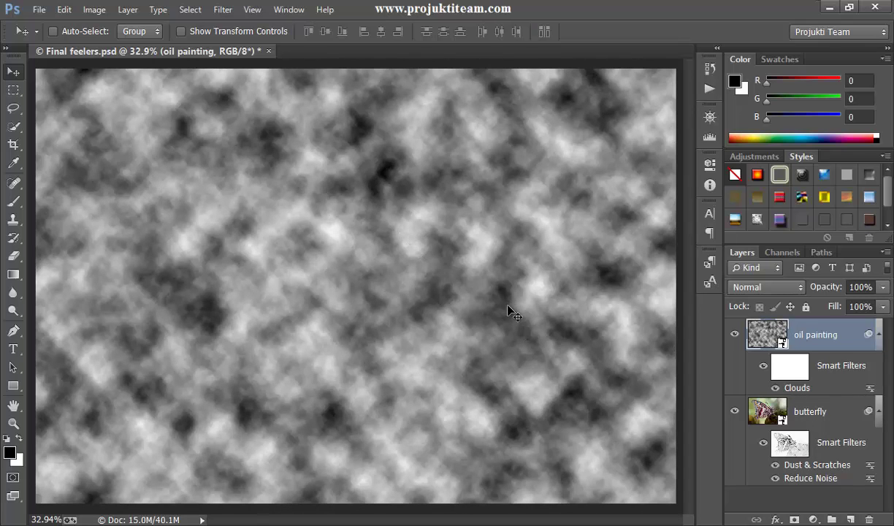
# - Delete the smart filter mask from the oil painting layer
pyautogui.rightClick(836, 367)
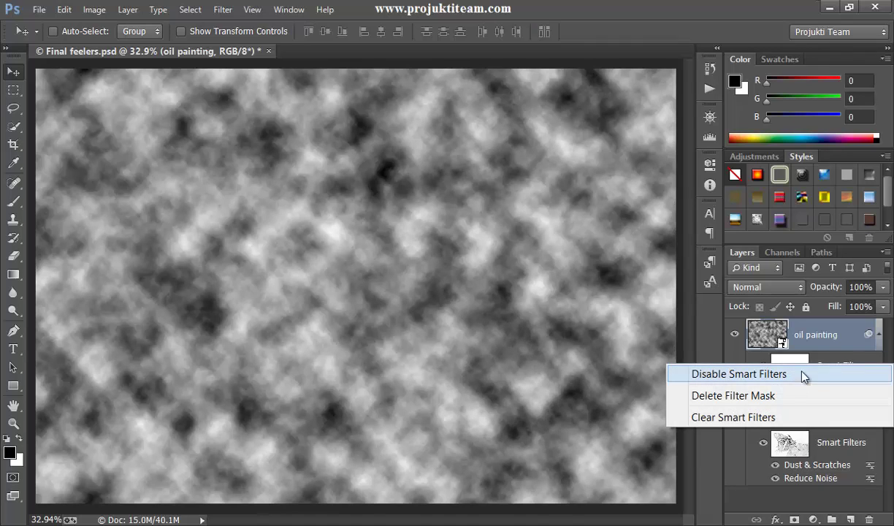
pyautogui.click(785, 339)
pyautogui.rightClick(838, 368)
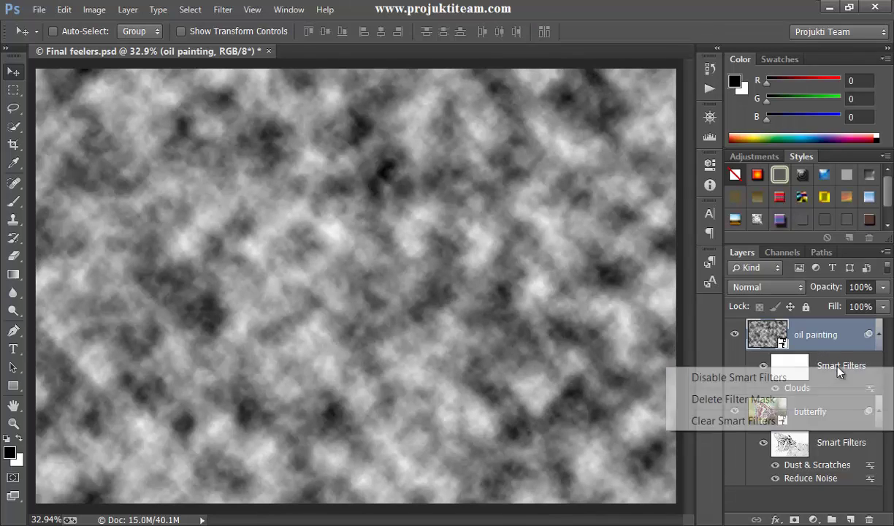
pyautogui.click(760, 400)
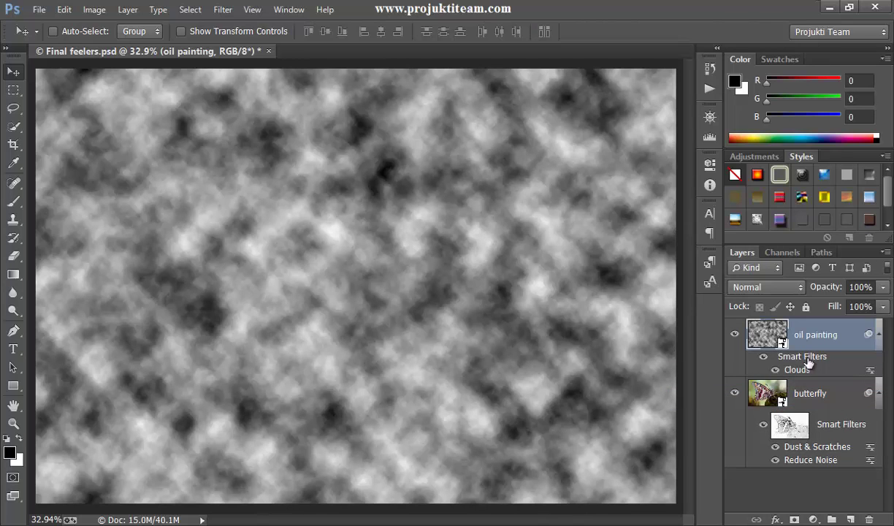
# - Apply an Add Noise filter to the oil painting layer with amount 20%, Gaussian distribution and Monochromatic enabled
pyautogui.click(224, 10)
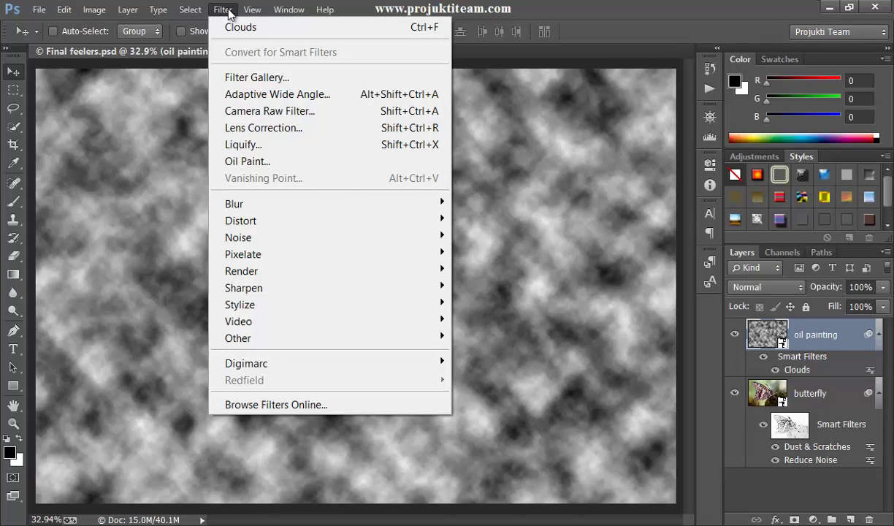
pyautogui.moveTo(270, 239)
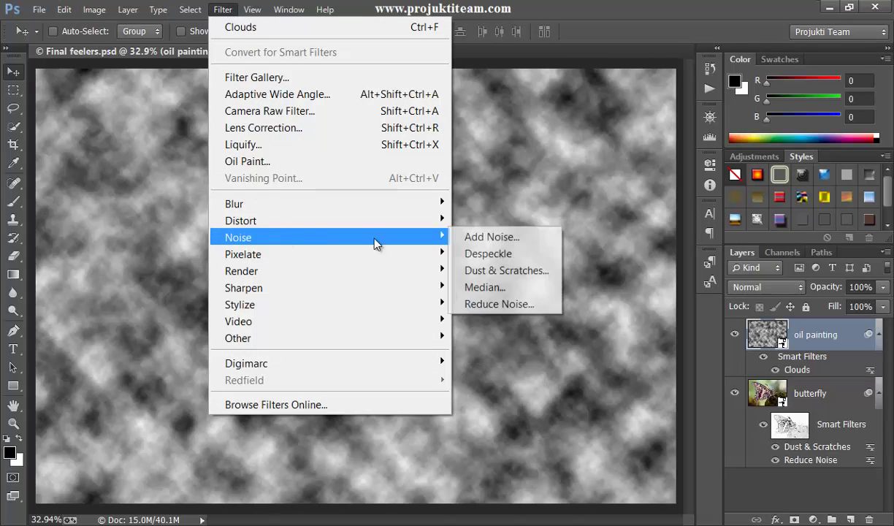
pyautogui.click(507, 243)
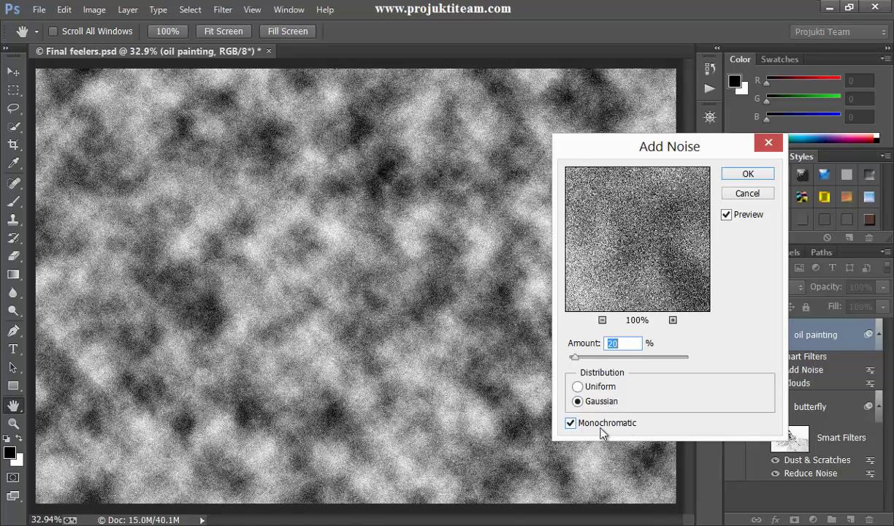
pyautogui.click(572, 423)
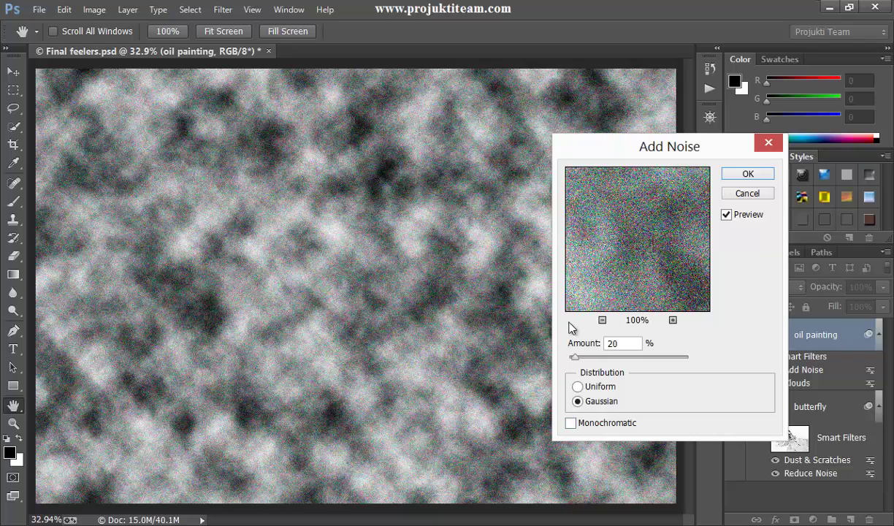
pyautogui.click(571, 424)
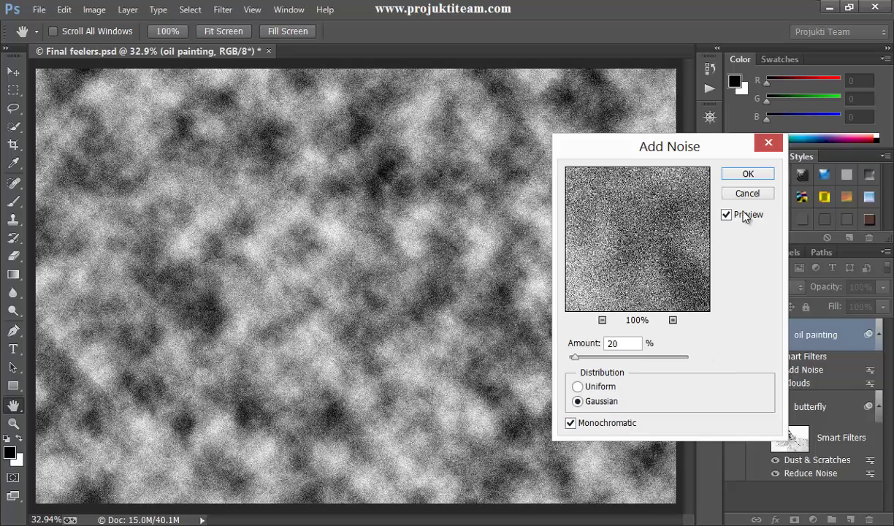
pyautogui.click(746, 176)
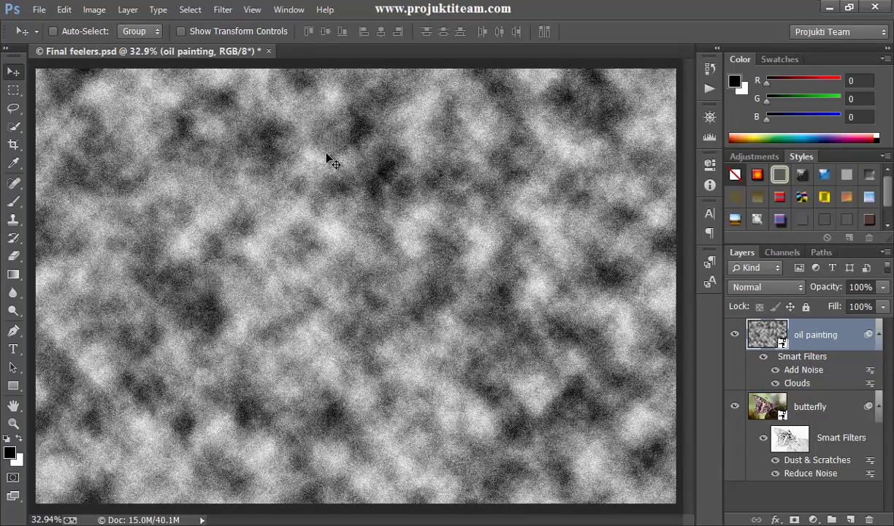
# - Apply a Gaussian Blur with a 2-pixel radius to the noise texture on the oil painting layer
pyautogui.hotkey('ctrl', '+')
pyautogui.hotkey('ctrl', '+')
pyautogui.hotkey('ctrl', '+')
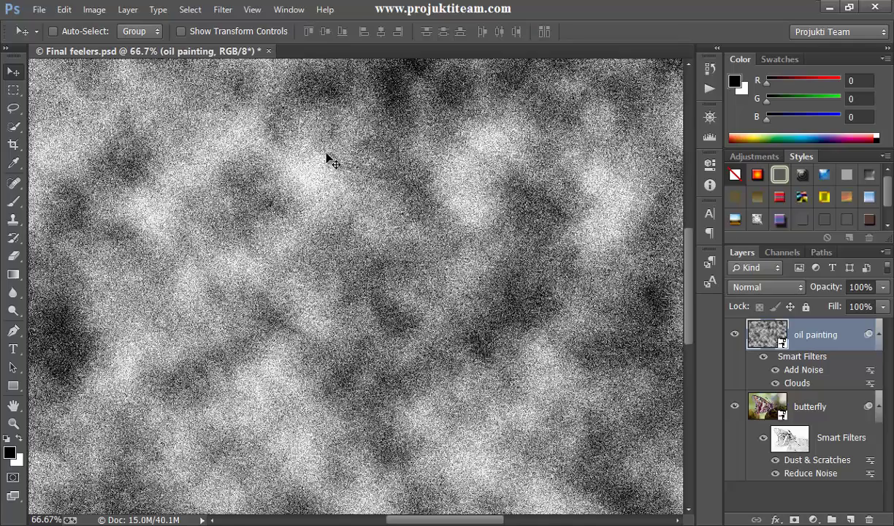
pyautogui.hotkey('ctrl', '+')
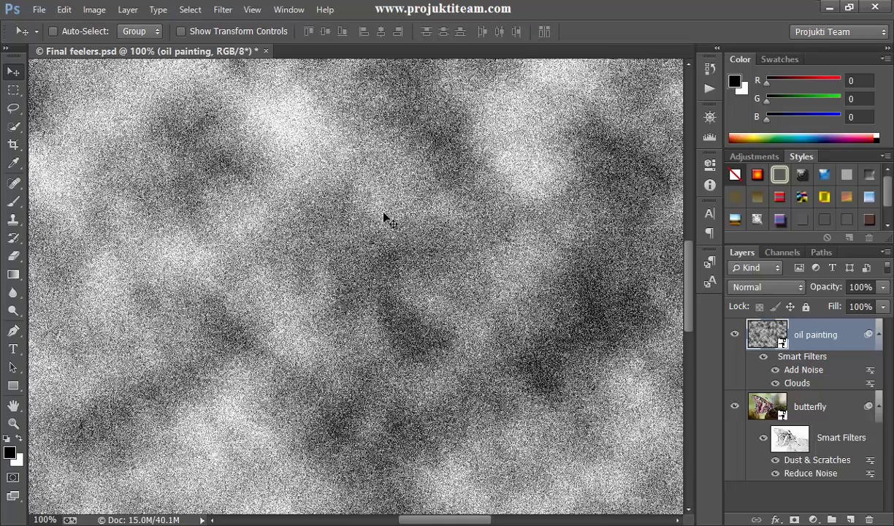
pyautogui.click(223, 9)
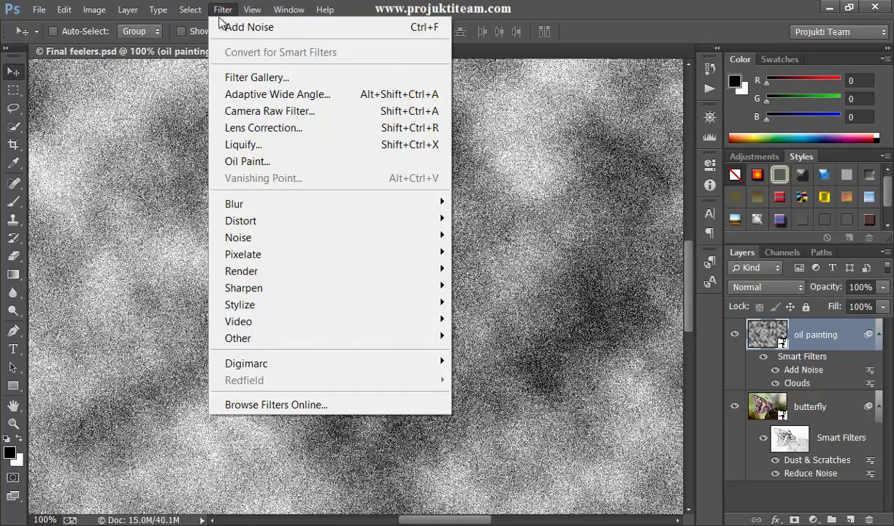
pyautogui.moveTo(305, 204)
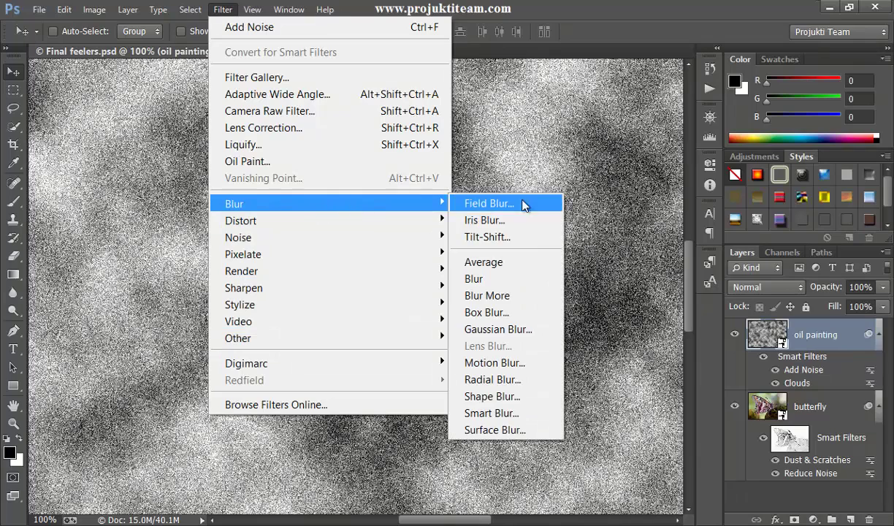
pyautogui.click(497, 330)
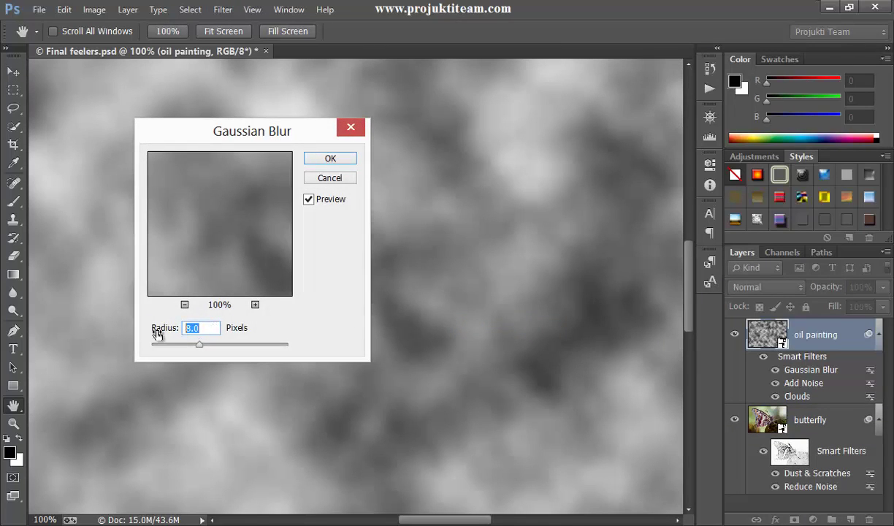
pyautogui.write('2')
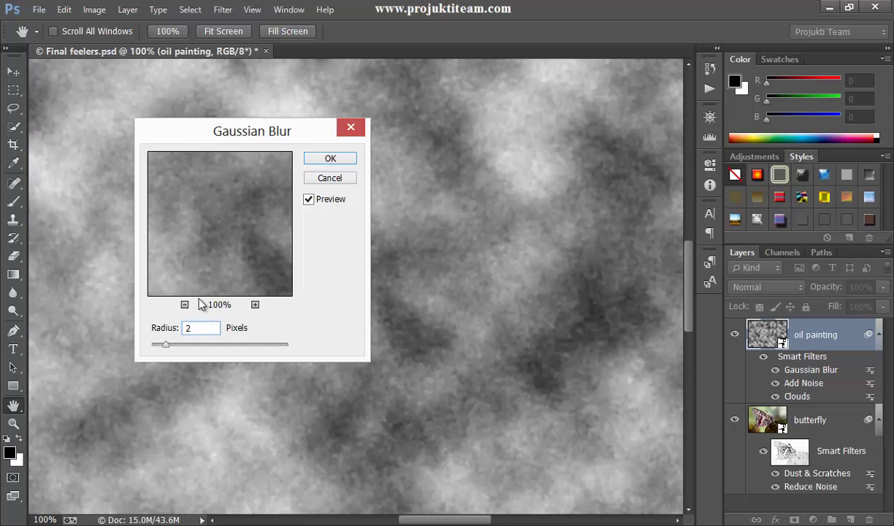
pyautogui.click(330, 165)
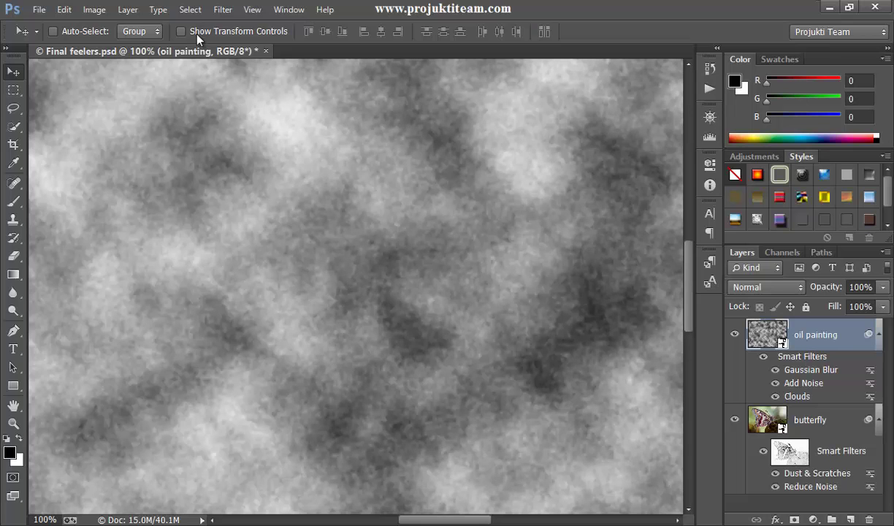
# - Apply an Emboss filter to the oil painting layer with angle 135°, height 2 pixels and amount 500%
pyautogui.click(226, 10)
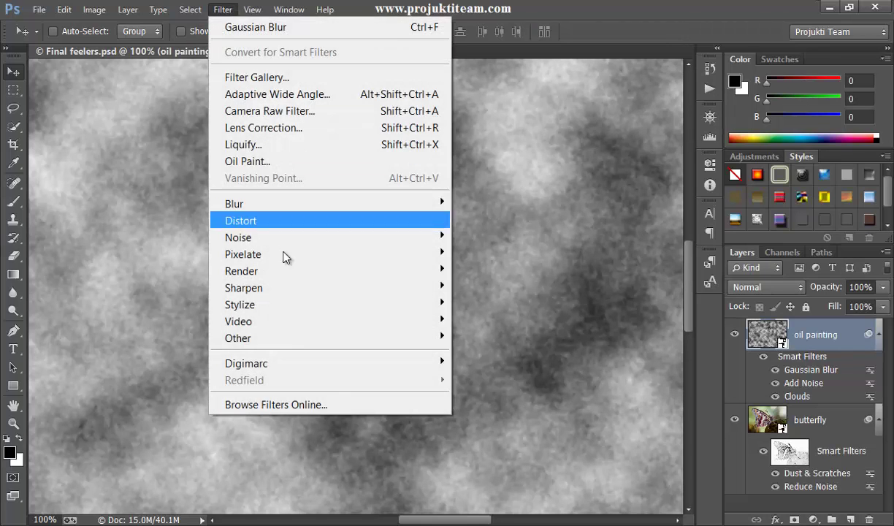
pyautogui.moveTo(285, 305)
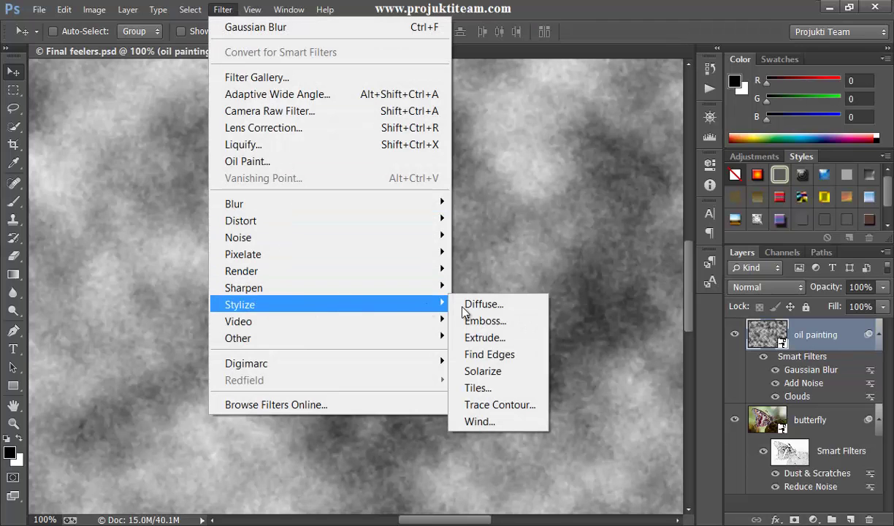
pyautogui.click(506, 325)
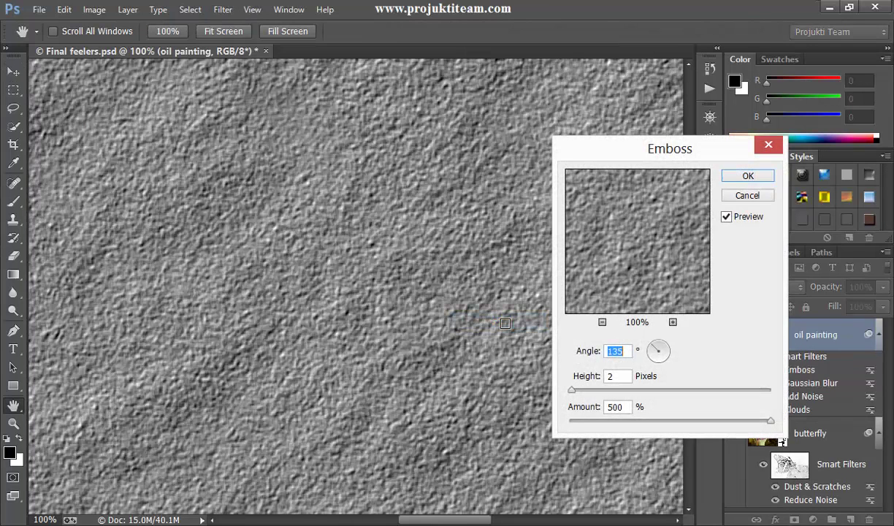
pyautogui.click(622, 376)
pyautogui.click(561, 351)
pyautogui.click(608, 377)
pyautogui.doubleClick(609, 377)
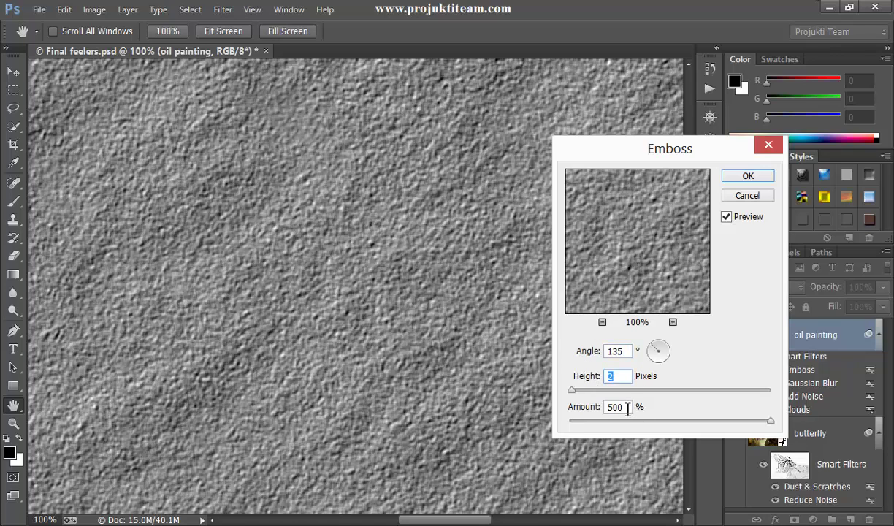
pyautogui.click(560, 409)
pyautogui.click(748, 176)
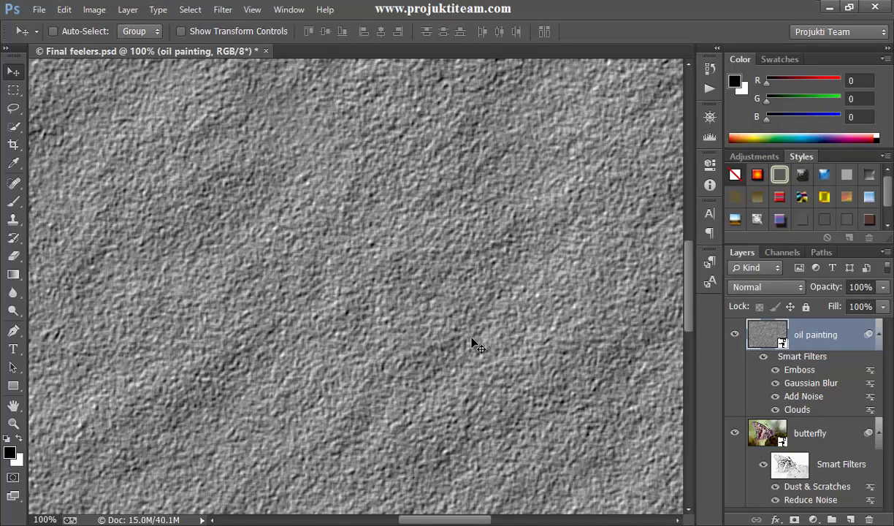
# - Try the Overlay blend mode on the oil painting layer and settle on Soft Light over the full image
pyautogui.click(785, 290)
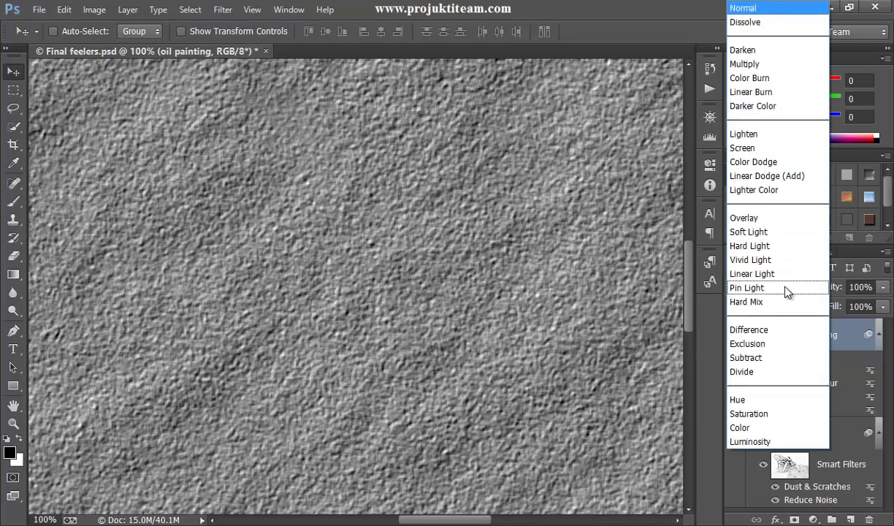
pyautogui.click(774, 217)
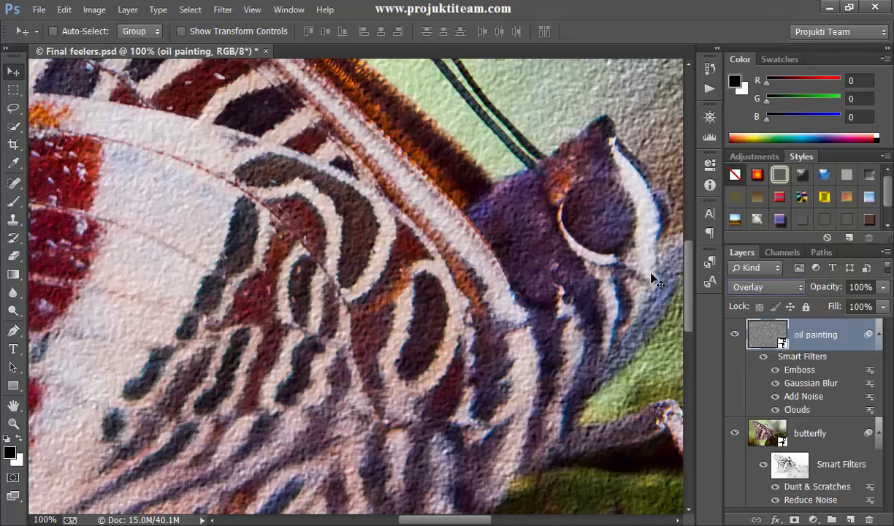
pyautogui.hotkey('ctrl', '0')
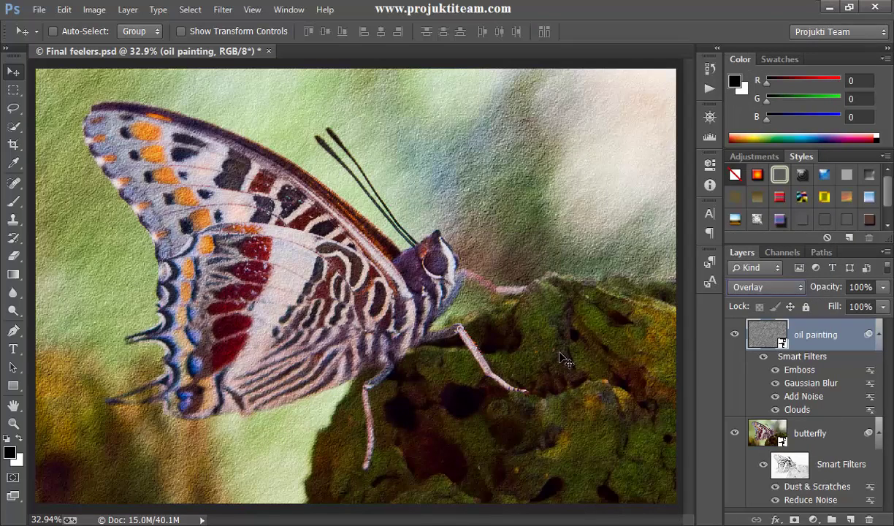
pyautogui.click(760, 287)
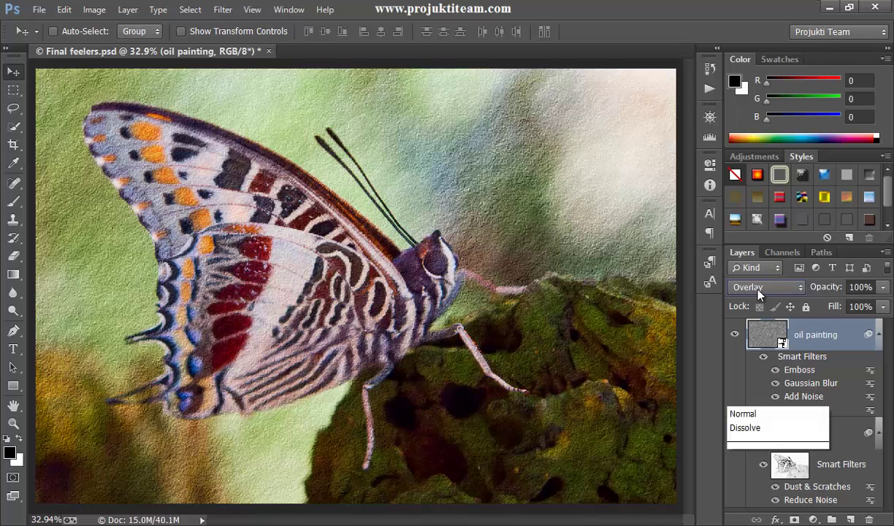
pyautogui.click(765, 232)
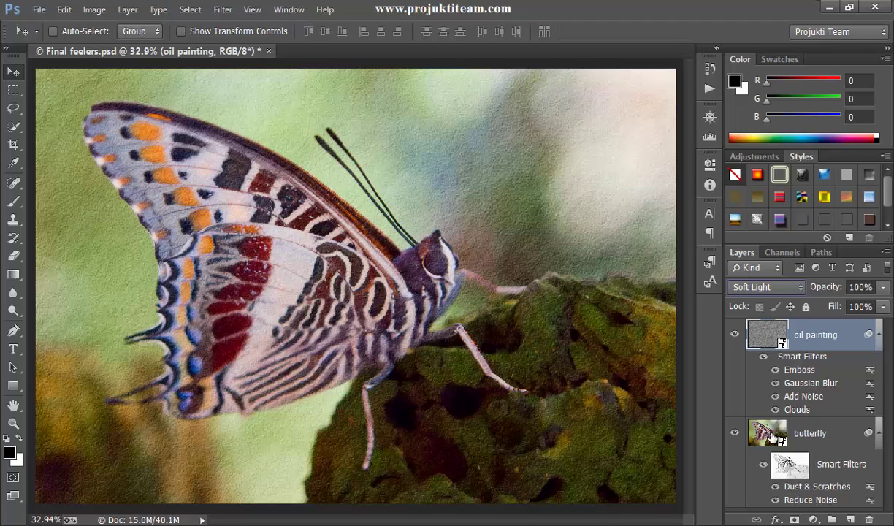
# - Add a blank layer above the oil painting layer and convert it to a smart object
pyautogui.click(739, 422)
pyautogui.click(766, 336)
pyautogui.click(851, 519)
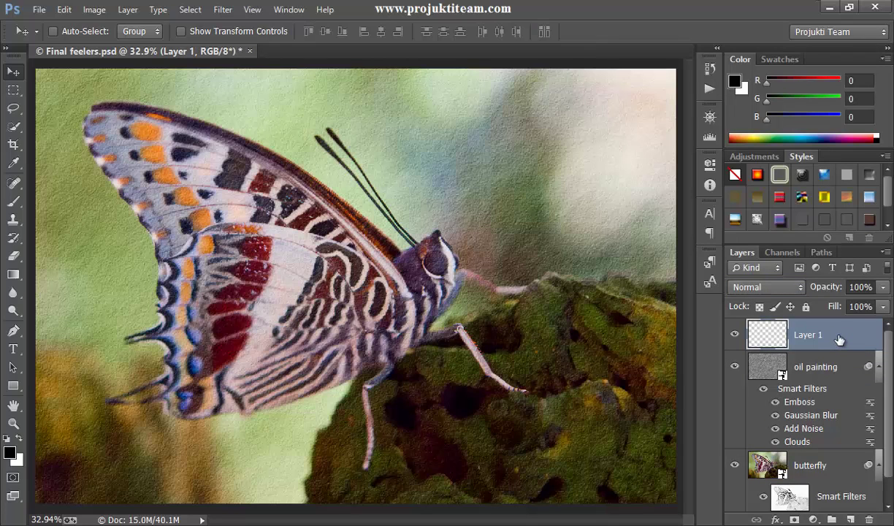
pyautogui.rightClick(858, 340)
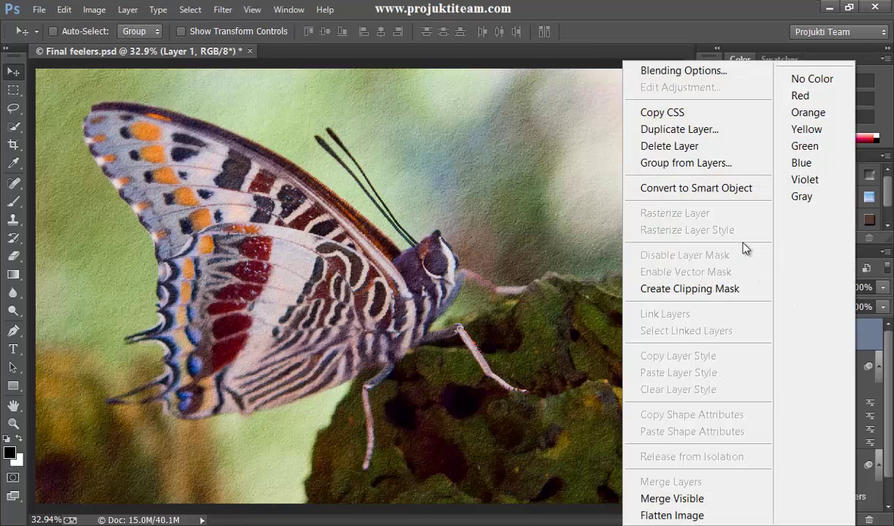
pyautogui.click(734, 189)
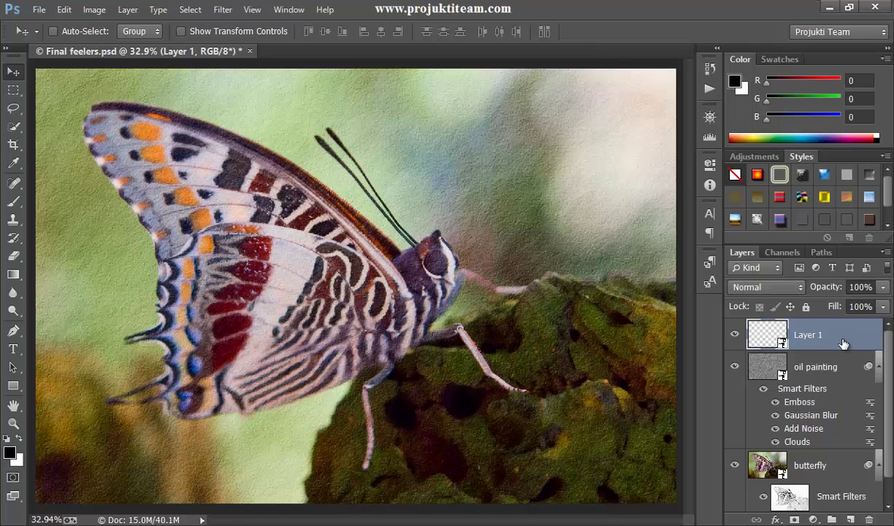
# - Hide the oil painting layer and move the blank smart object layer between it and the butterfly layer
pyautogui.click(734, 370)
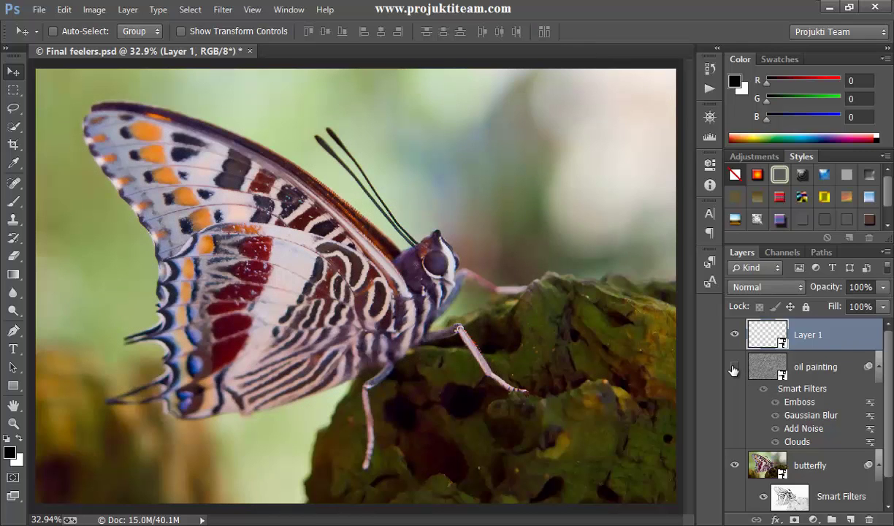
pyautogui.moveTo(840, 334); pyautogui.dragTo(834, 441)
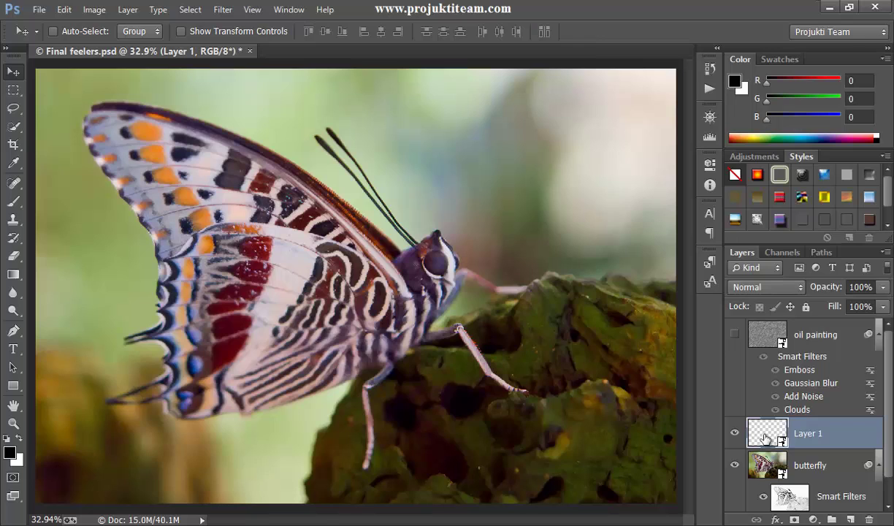
pyautogui.scroll(-1, 890, 494)
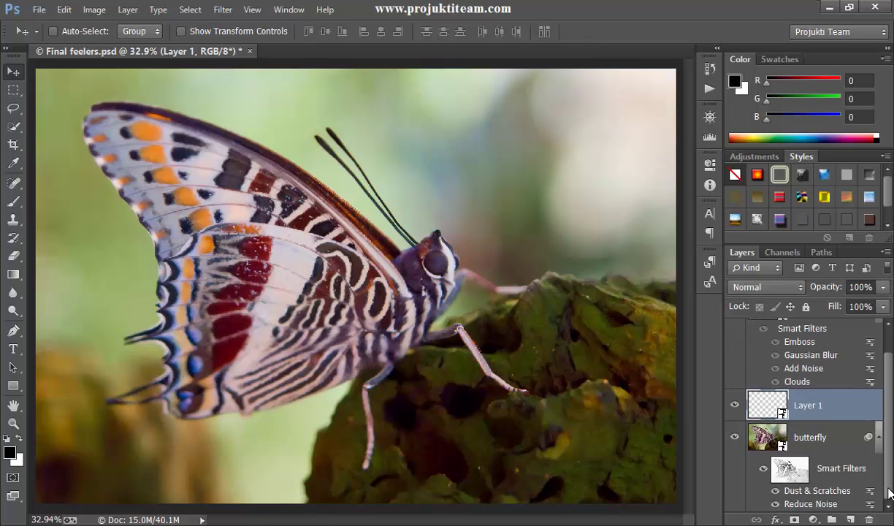
pyautogui.scroll(1, 890, 494)
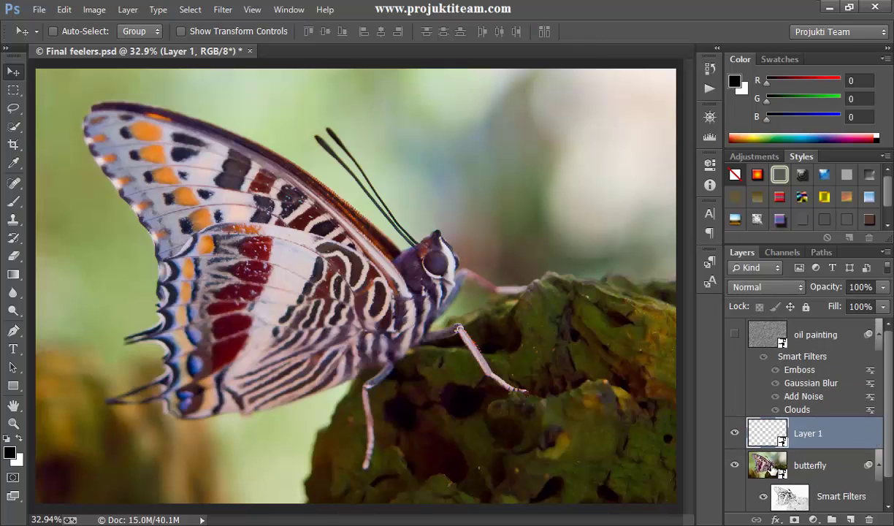
# - Stamp the visible image into a new layer directly above the butterfly layer and delete the blank smart object layer
pyautogui.click(773, 471)
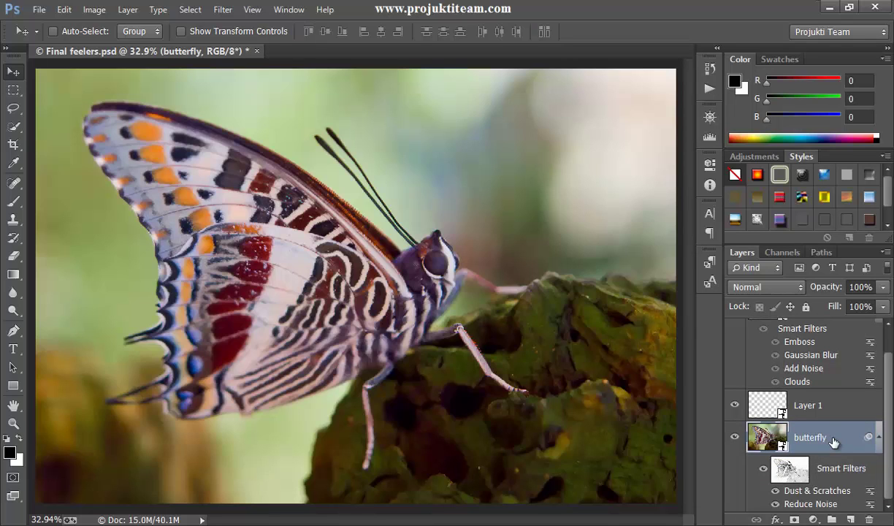
pyautogui.hotkey('ctrl', 'shift', 'alt', 'e')
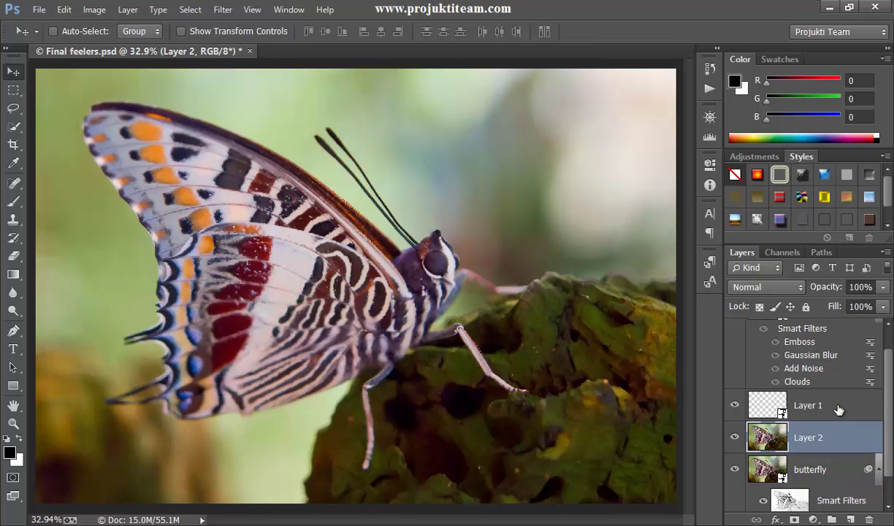
pyautogui.click(847, 405)
pyautogui.moveTo(852, 403); pyautogui.dragTo(869, 520)
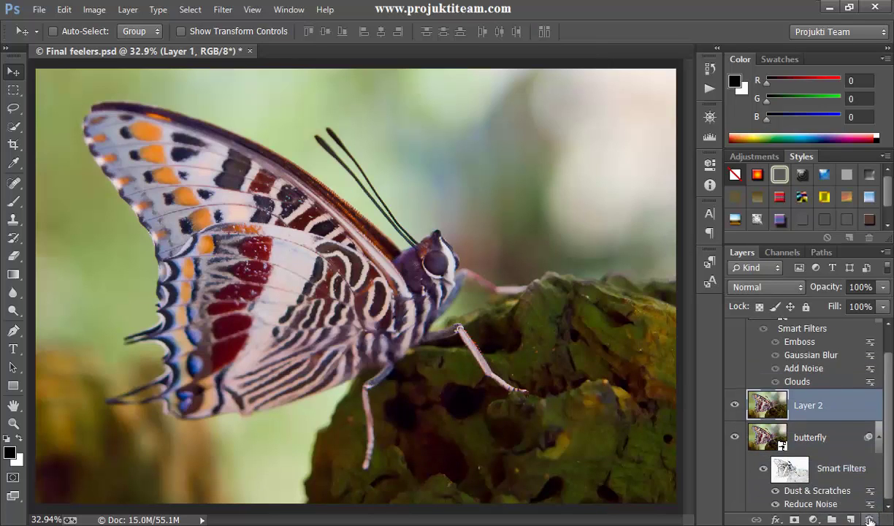
# - Rename the stamped layer above the butterfly layer as median
pyautogui.doubleClick(816, 406)
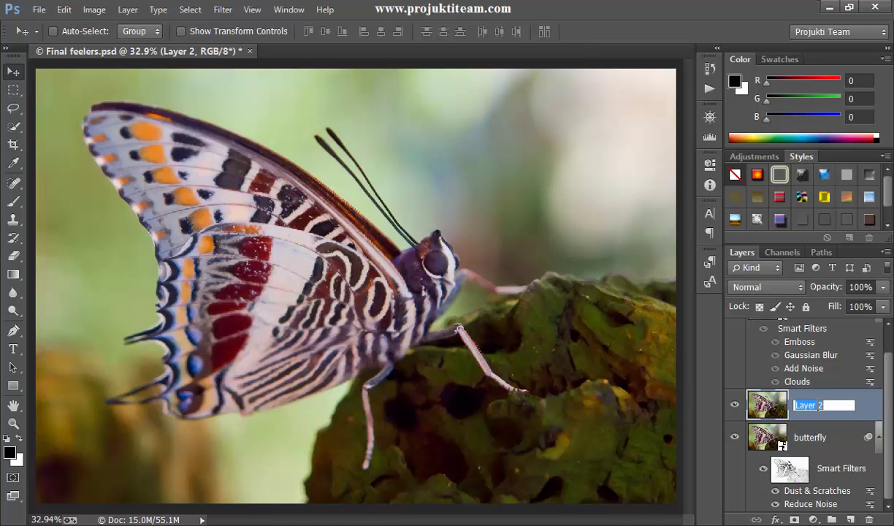
pyautogui.write('a')
pyautogui.press('BackSpace')
pyautogui.write('median')
pyautogui.press('Return')
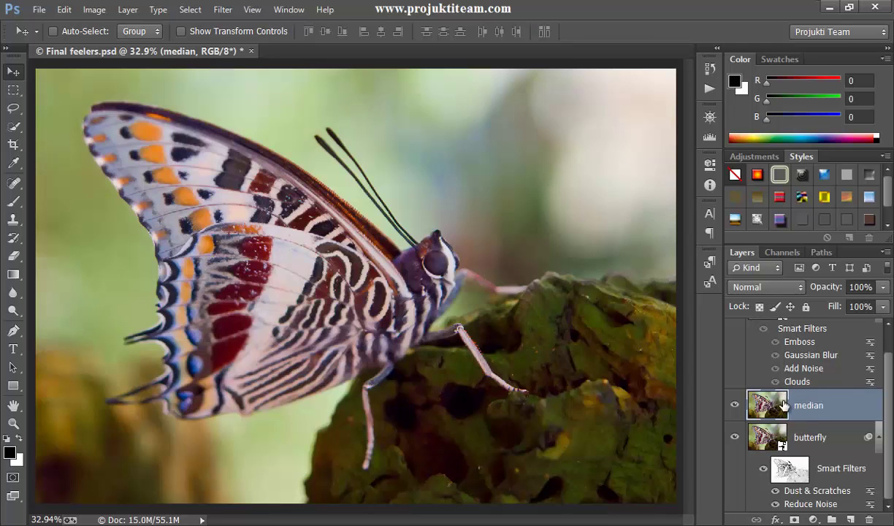
# - Apply a Median noise filter with an 8-pixel radius to the median layer, checking the butterfly's eye in the preview
pyautogui.click(223, 10)
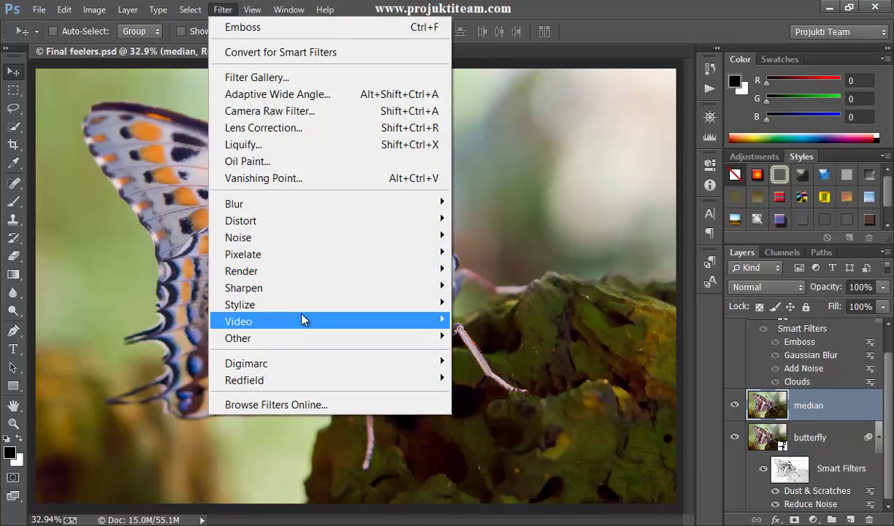
pyautogui.moveTo(318, 242)
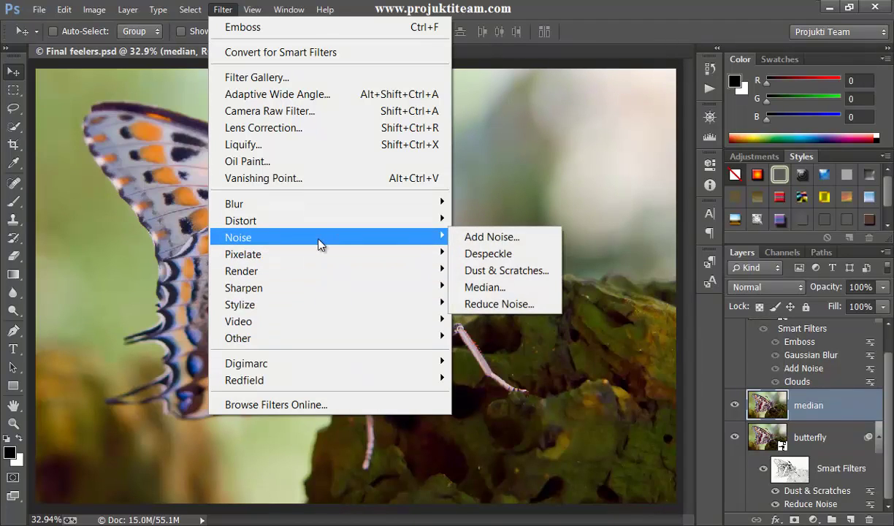
pyautogui.click(514, 288)
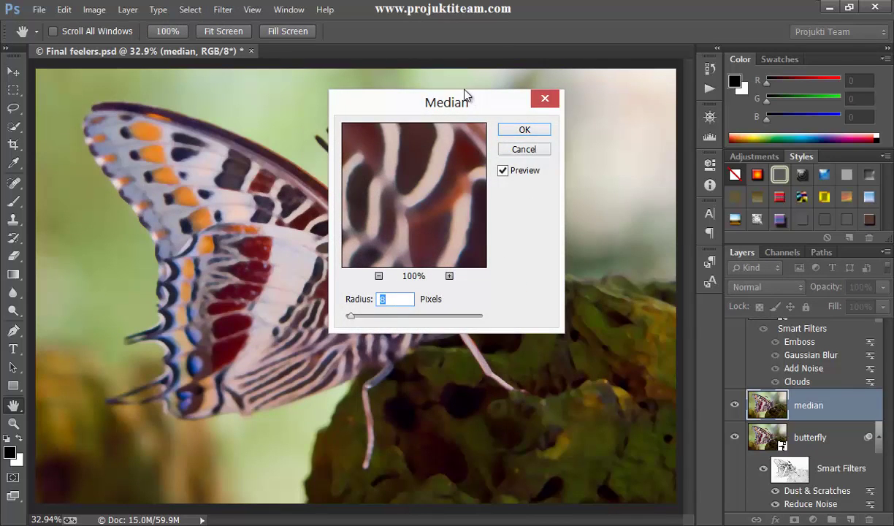
pyautogui.moveTo(465, 95); pyautogui.dragTo(575, 219)
pyautogui.moveTo(555, 297); pyautogui.dragTo(536, 313)
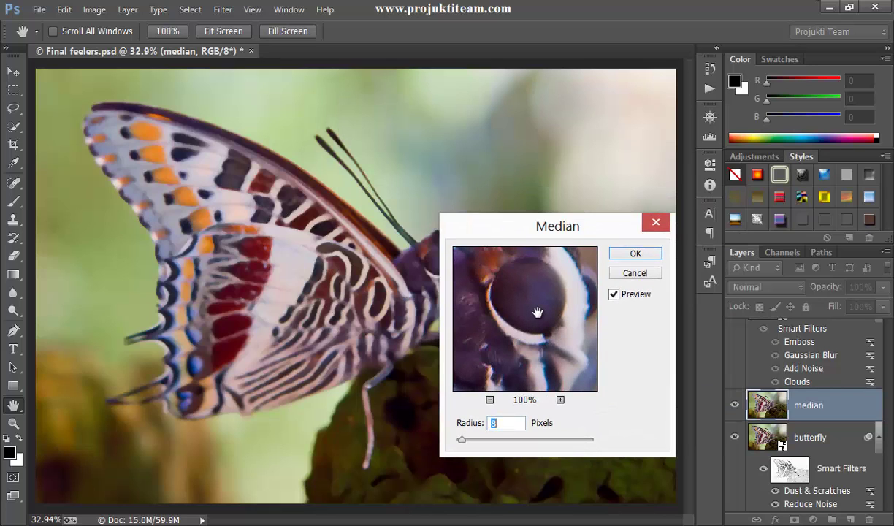
pyautogui.click(635, 254)
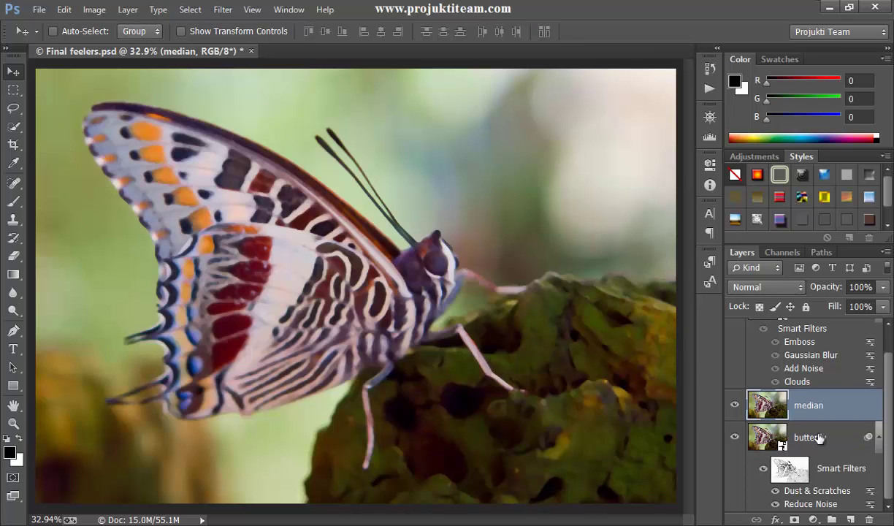
# - Apply a Gaussian Blur with an 8-pixel radius to the median layer
pyautogui.click(222, 15)
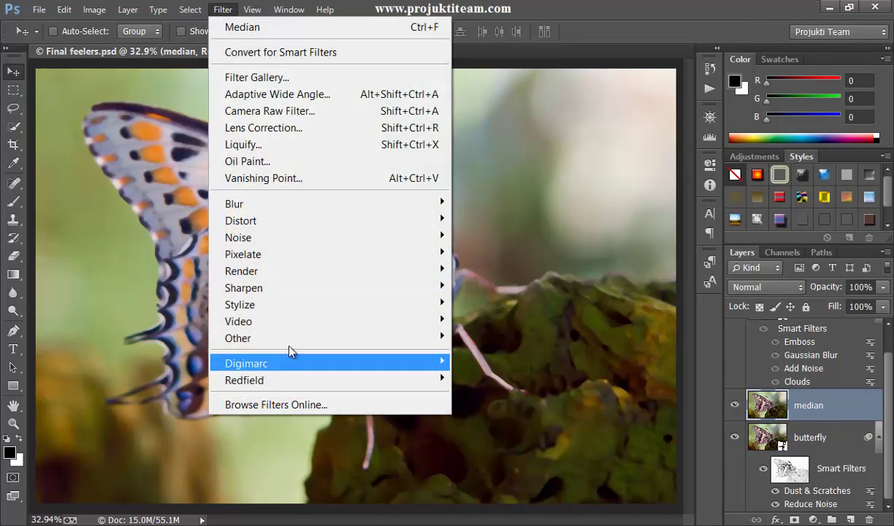
pyautogui.moveTo(288, 201)
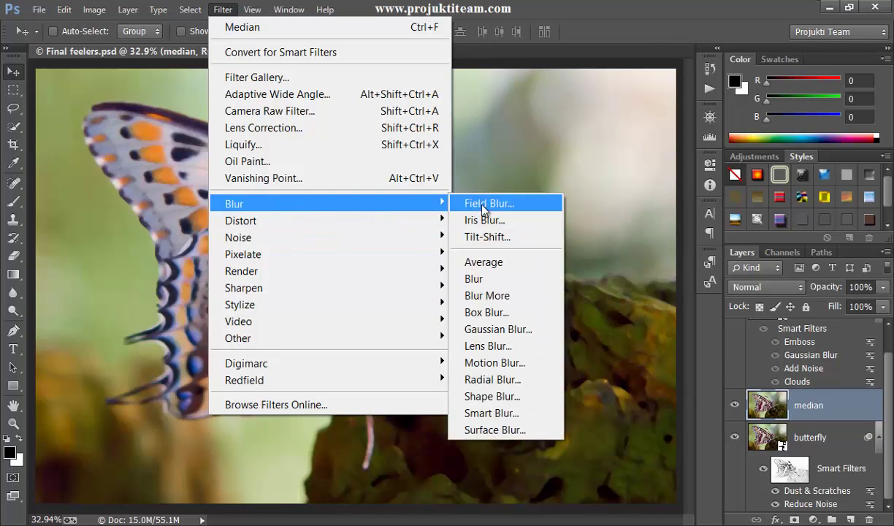
pyautogui.click(532, 330)
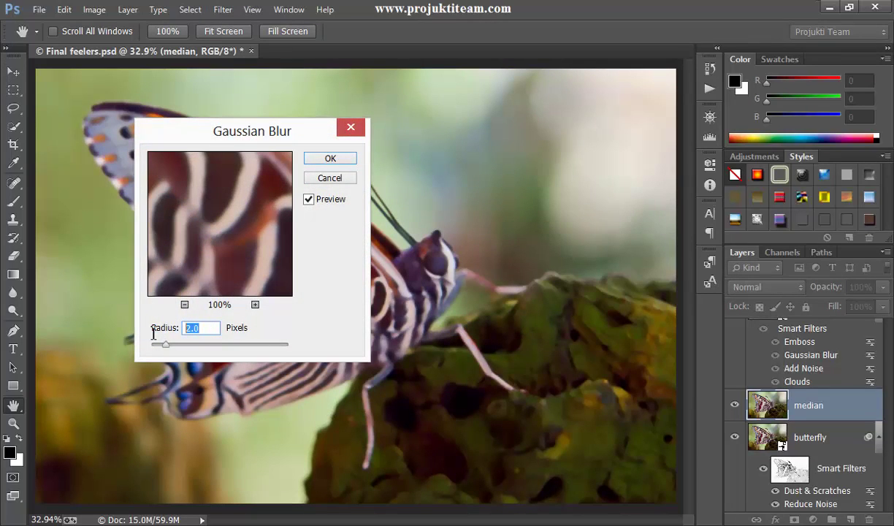
pyautogui.write('8')
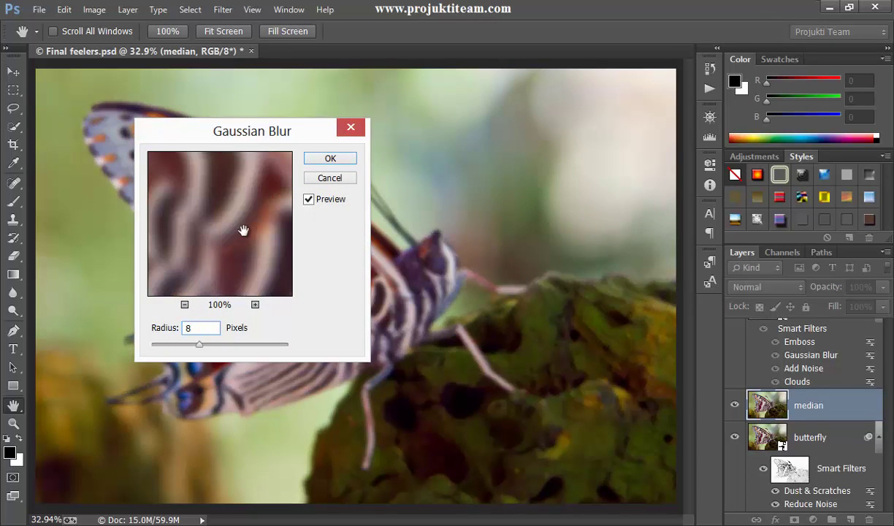
pyautogui.click(346, 168)
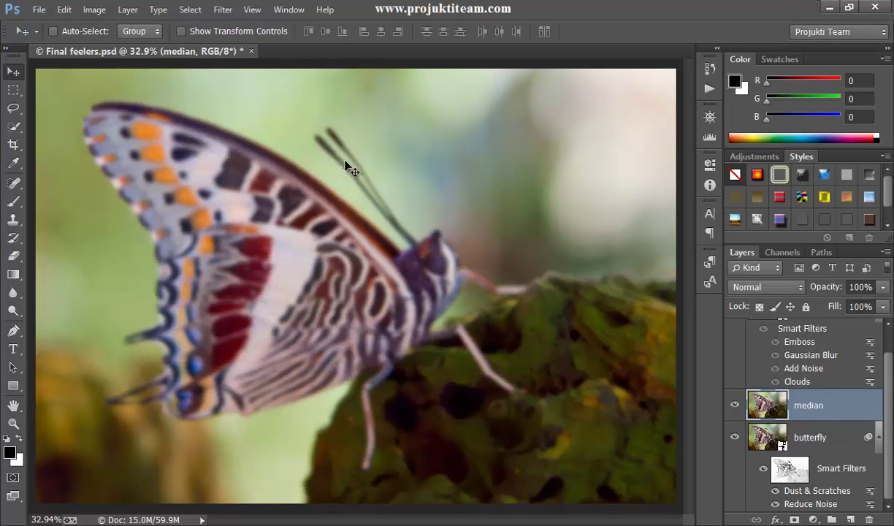
# - Set the median layer's blend mode to Darken and make the oil painting layer visible again
pyautogui.click(747, 289)
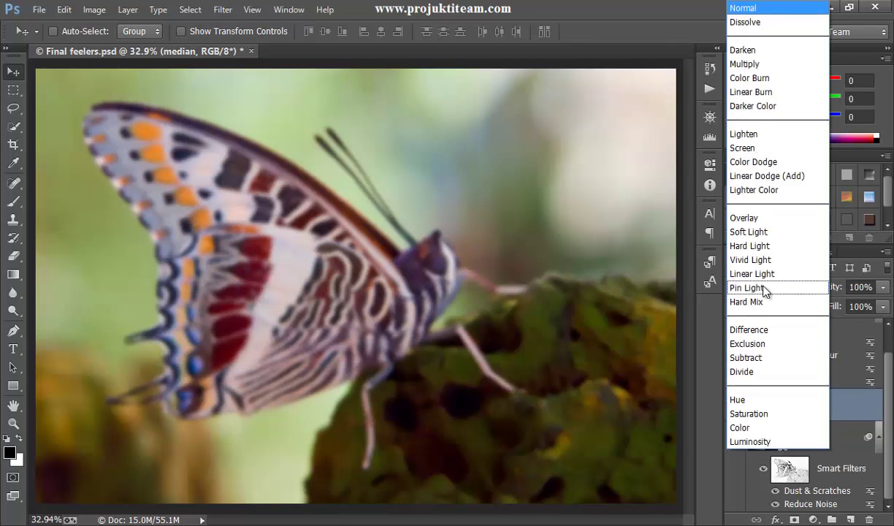
pyautogui.click(765, 53)
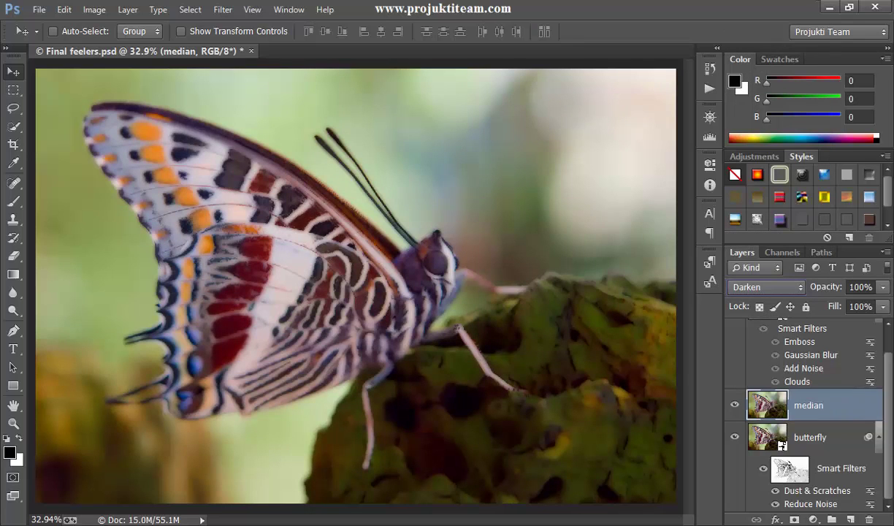
pyautogui.scroll(1, 849, 406)
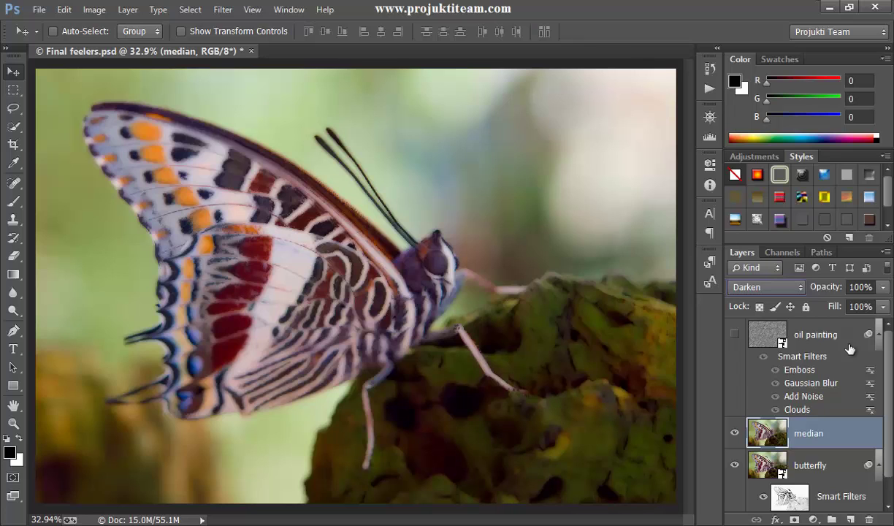
pyautogui.click(735, 336)
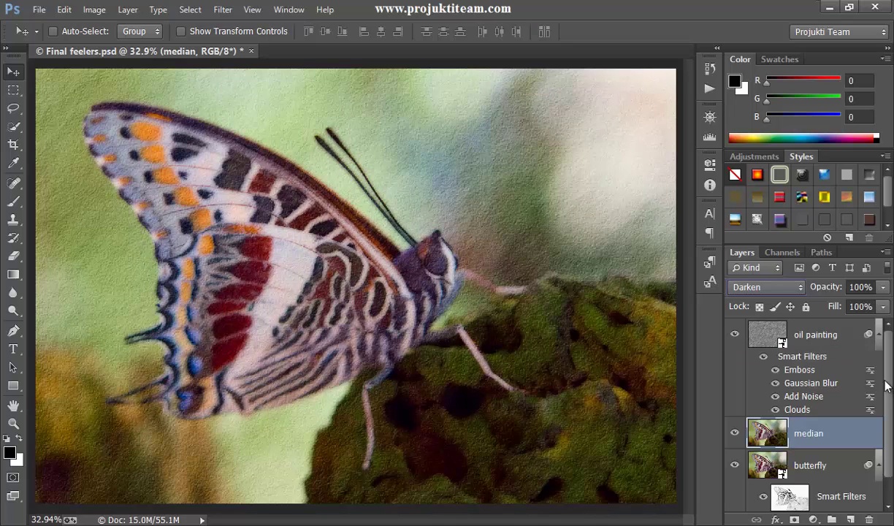
# - Add a Brightness/Contrast adjustment layer above the oil painting layer with brightness 20 and contrast 30
pyautogui.scroll(-1, 878, 350)
pyautogui.scroll(1, 878, 350)
pyautogui.click(774, 325)
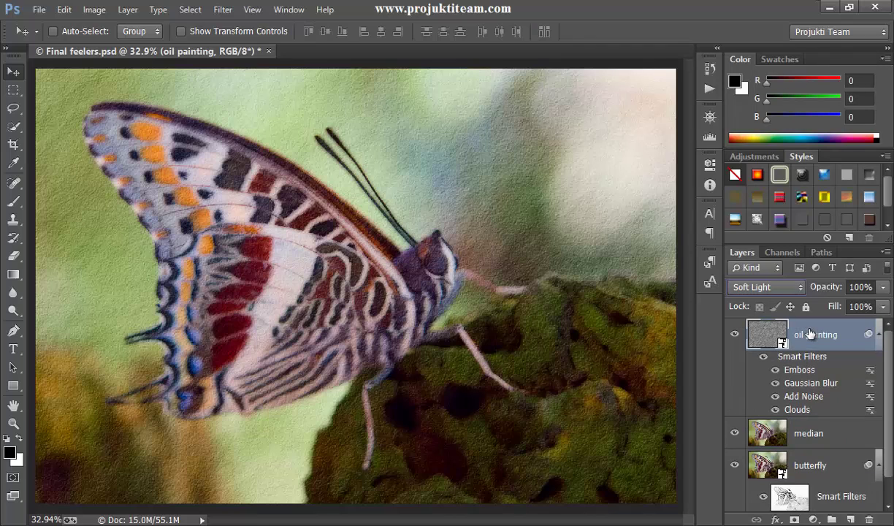
pyautogui.click(813, 520)
pyautogui.click(826, 257)
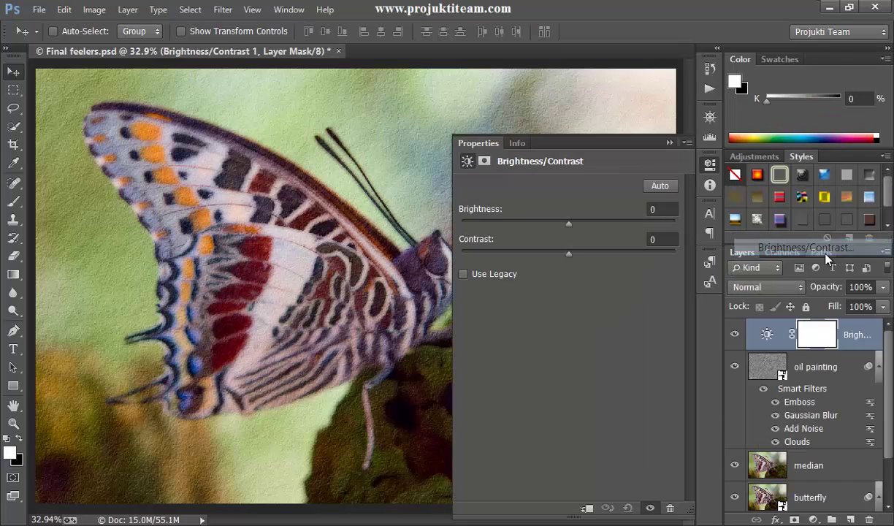
pyautogui.click(654, 210)
pyautogui.write('20')
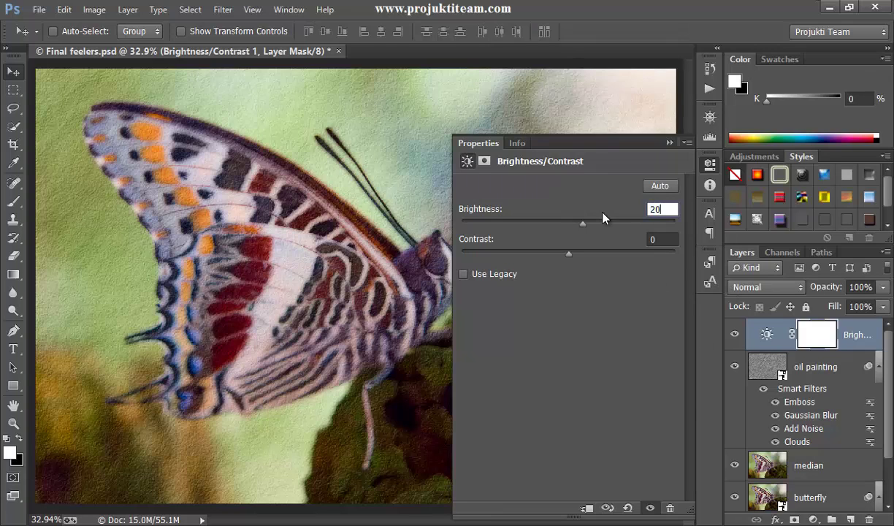
pyautogui.click(668, 239)
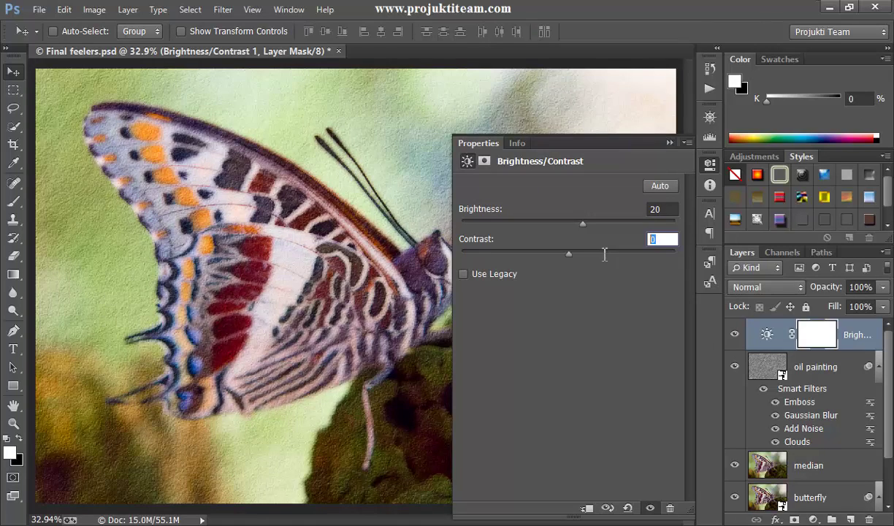
pyautogui.write('30')
pyautogui.click(669, 143)
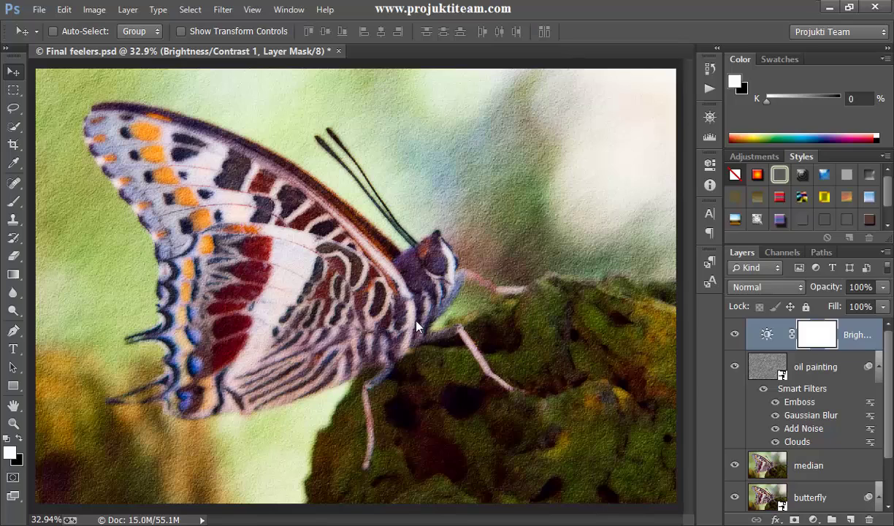
# - Examine the finished canvas effect enlarged in full-screen view without the interface
pyautogui.press('f')
pyautogui.press('f')
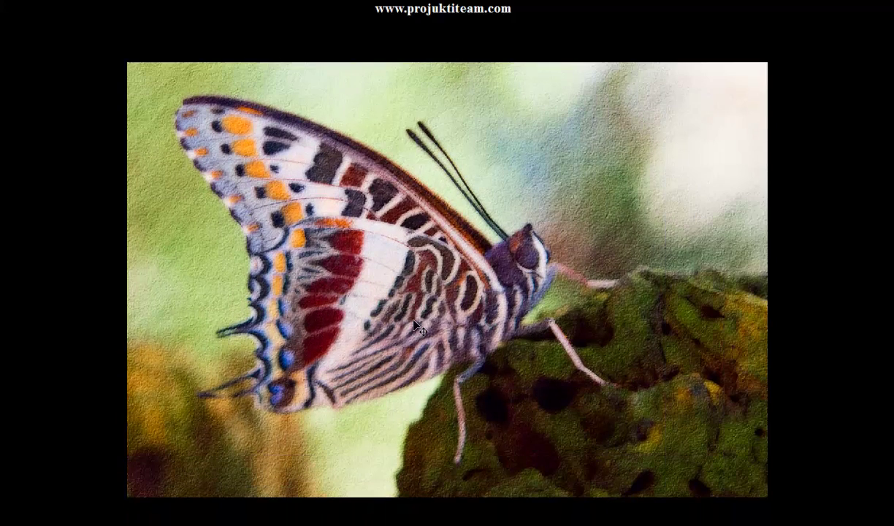
pyautogui.hotkey('ctrl', '+')
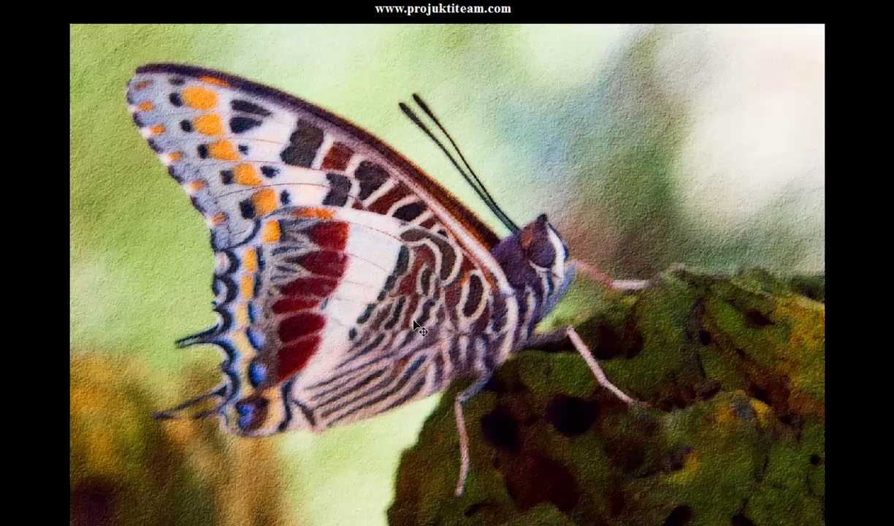